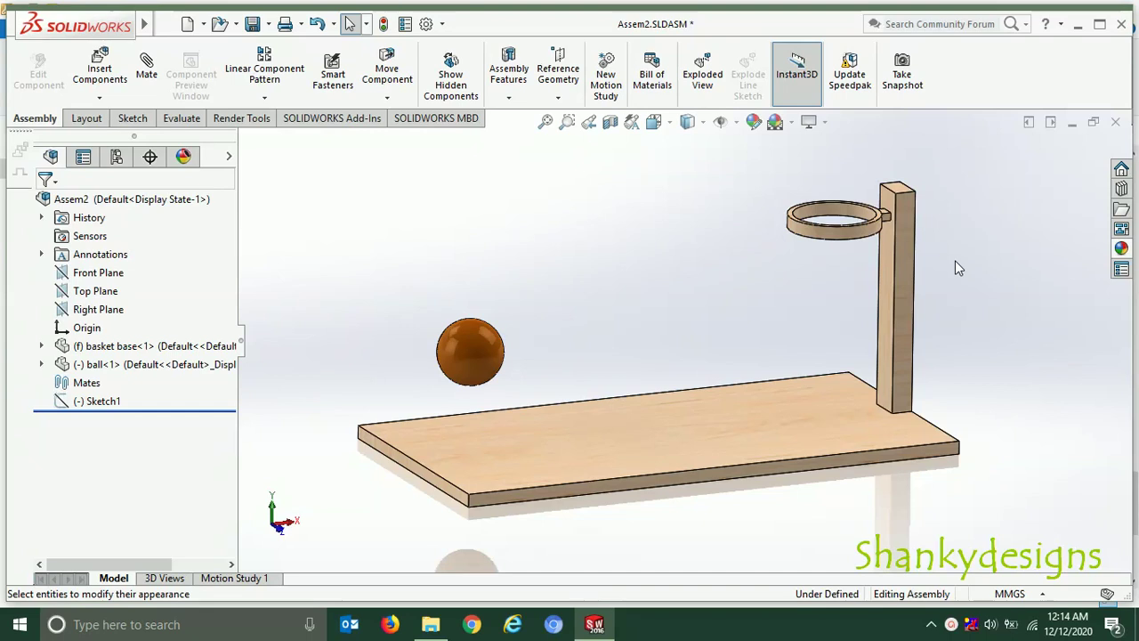
Step: Open Motion Study 1 and play the ball's motion toward the hoop, stopping the playback partway
left_click(249, 581)
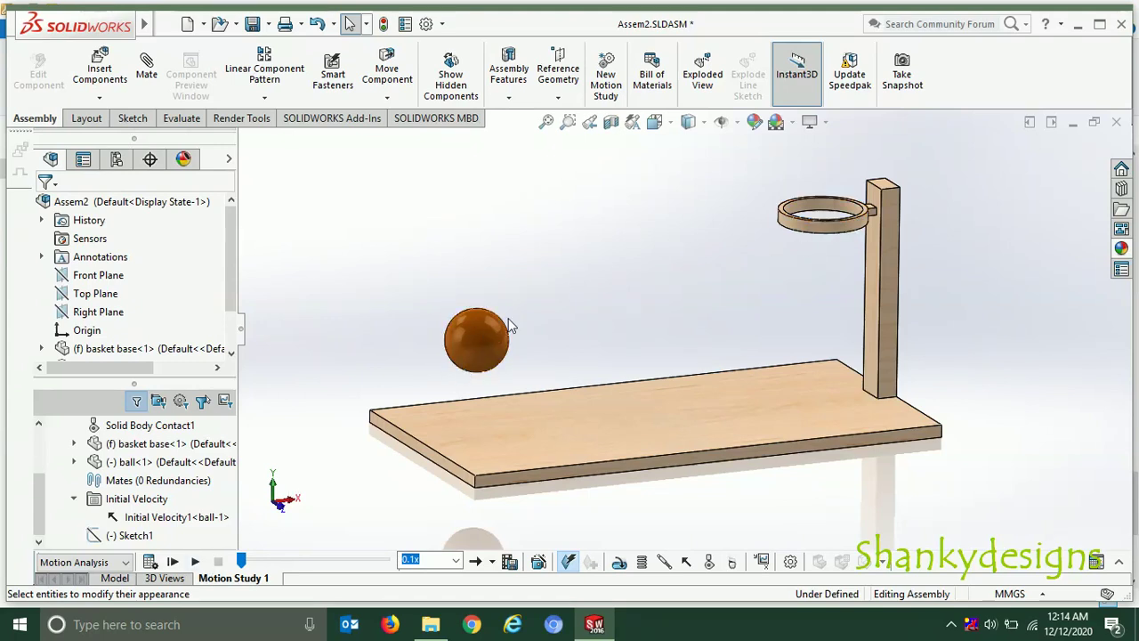
middle_click_drag(407, 377, 435, 394)
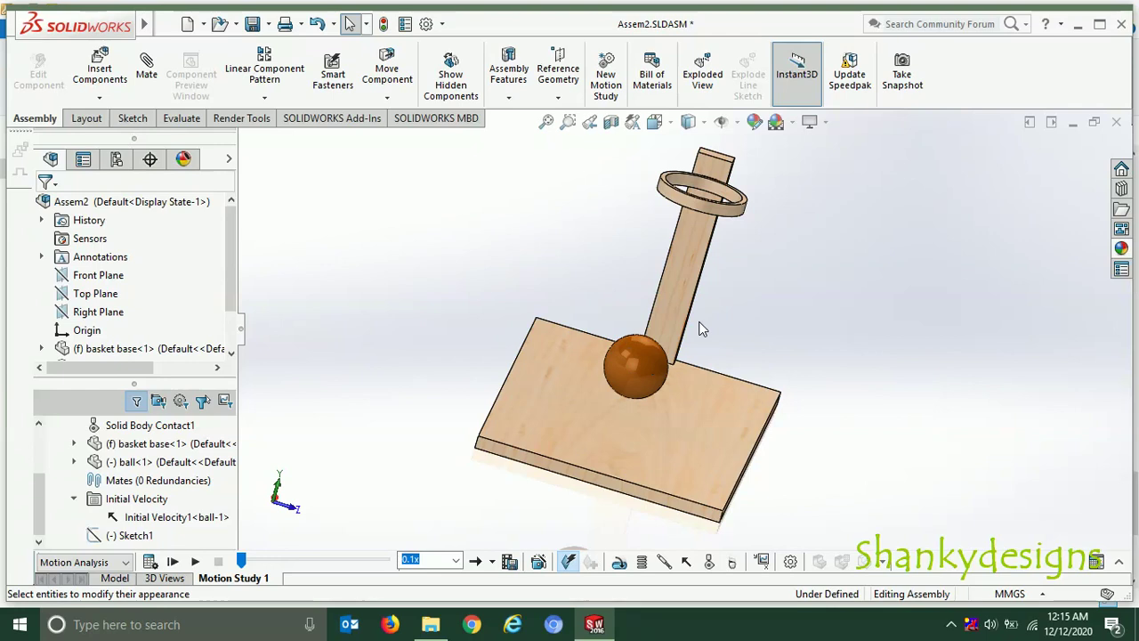
middle_click_drag(569, 313, 794, 466)
middle_click_drag(481, 384, 730, 267)
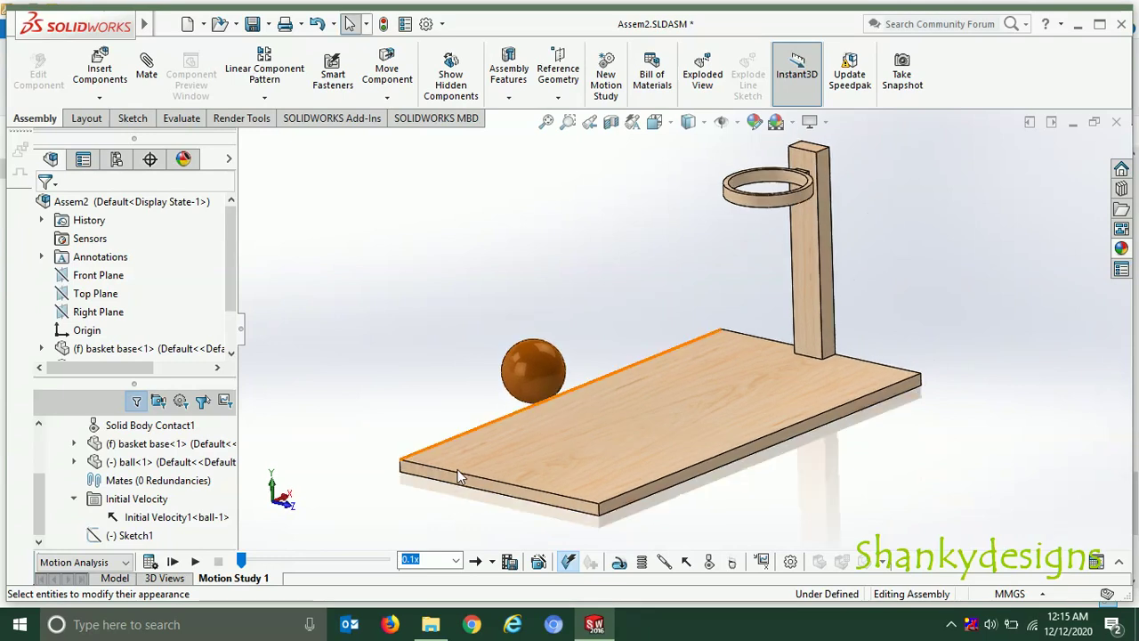
middle_click_drag(442, 521, 360, 434)
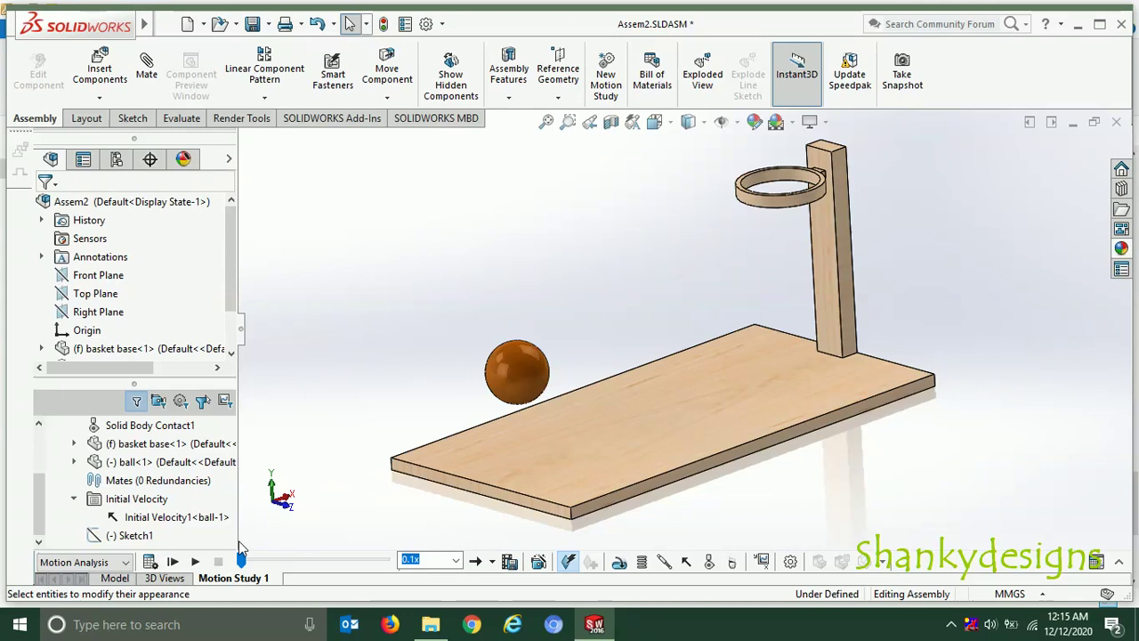
left_click(195, 562)
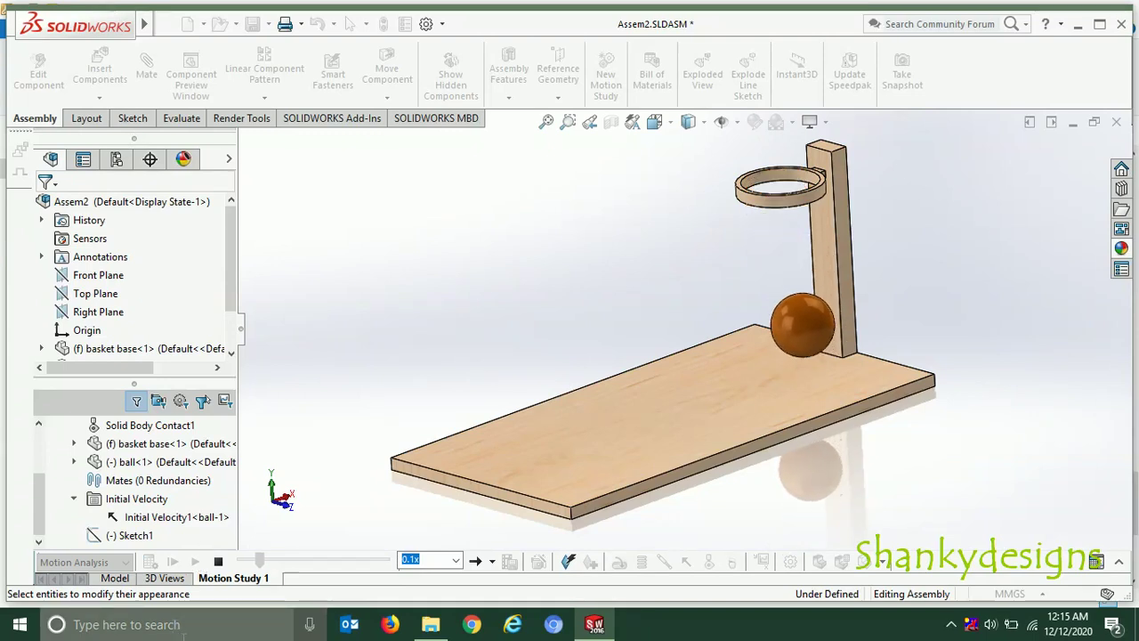
left_click(218, 563)
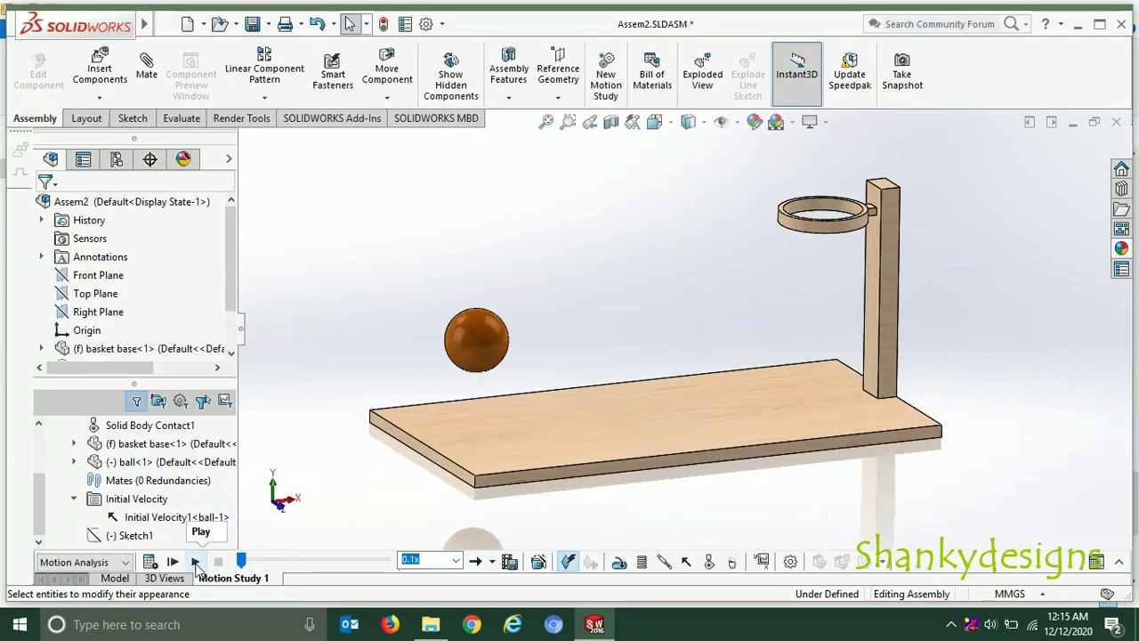
Step: Replay the motion study at 0.1x speed, stop it, and return the timeline to its start
left_click(197, 562)
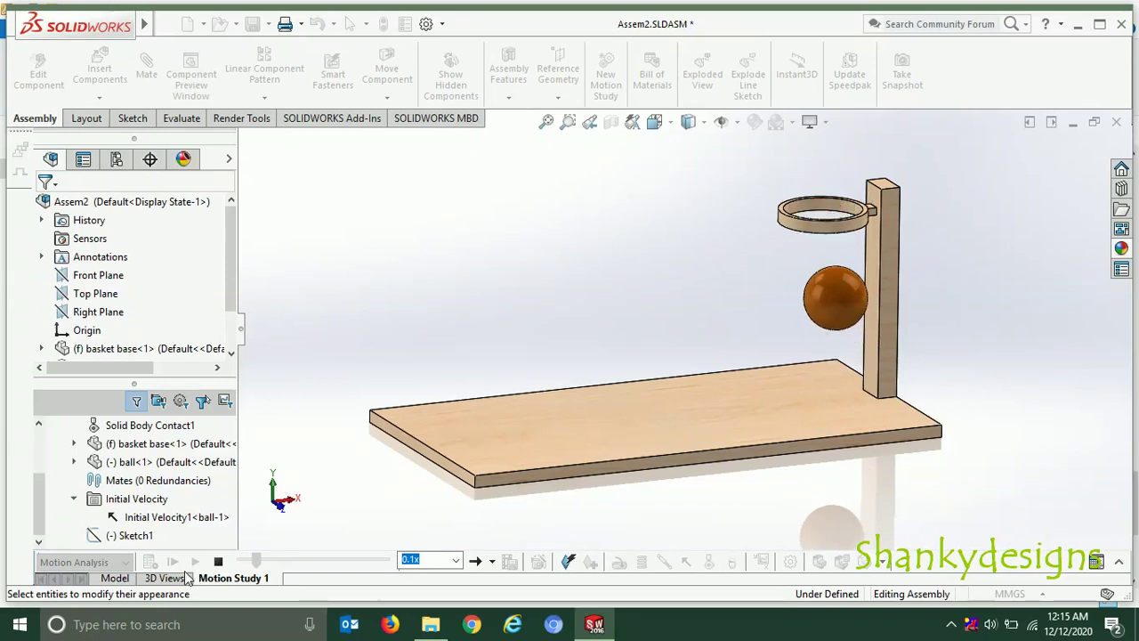
left_click(219, 563)
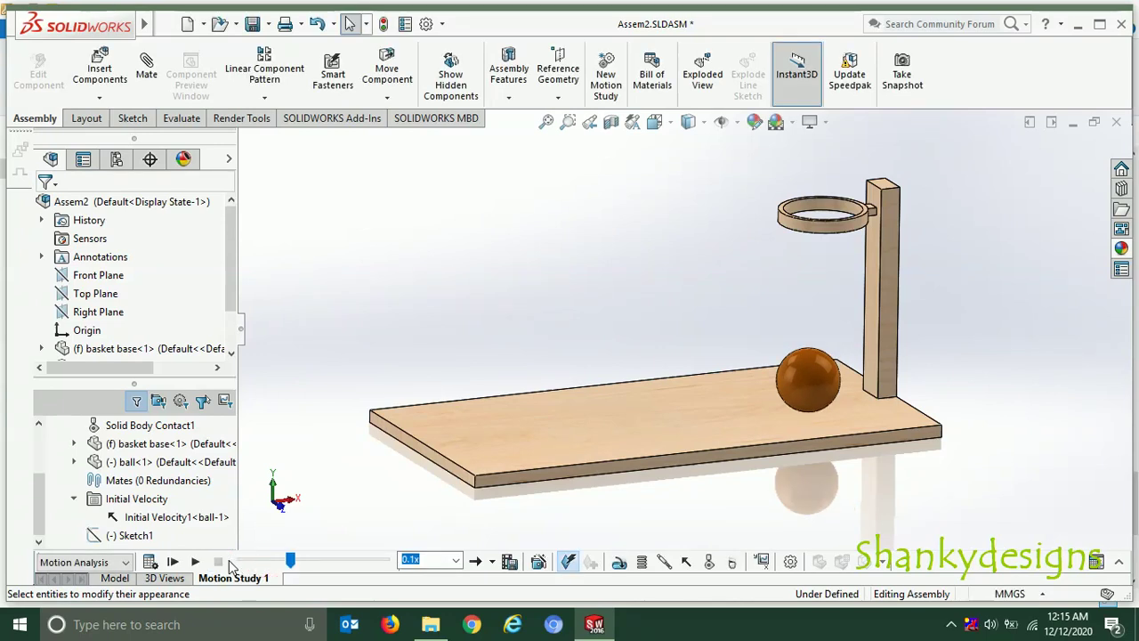
left_click(238, 560)
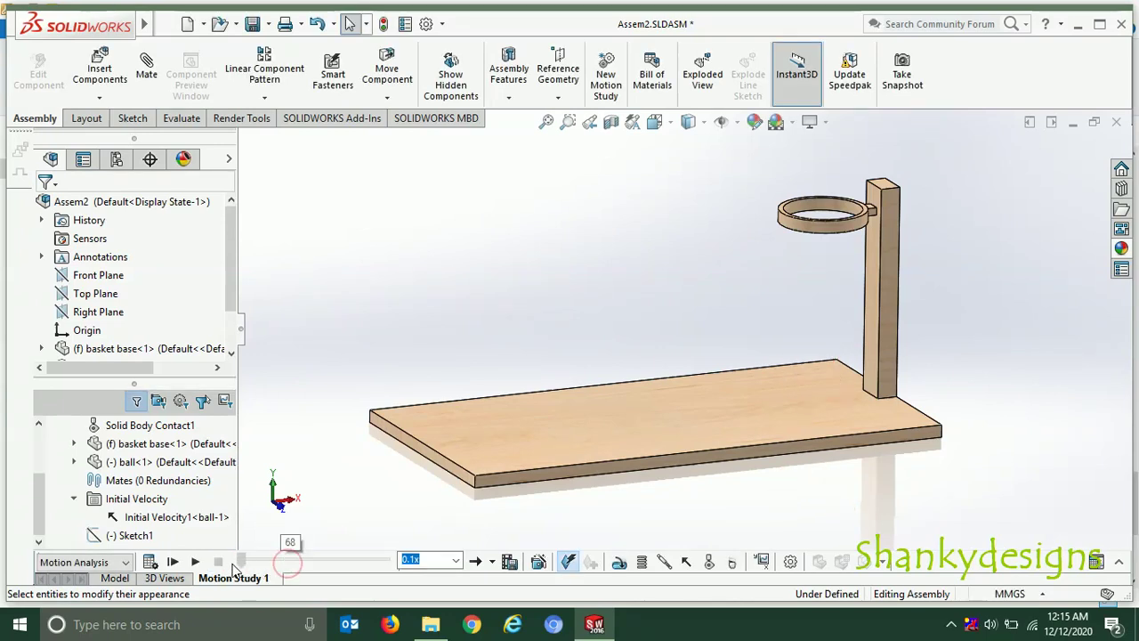
Step: Return to the assembly model and highlight the basket base component to identify it, clearing the selection when finished
left_click(114, 578)
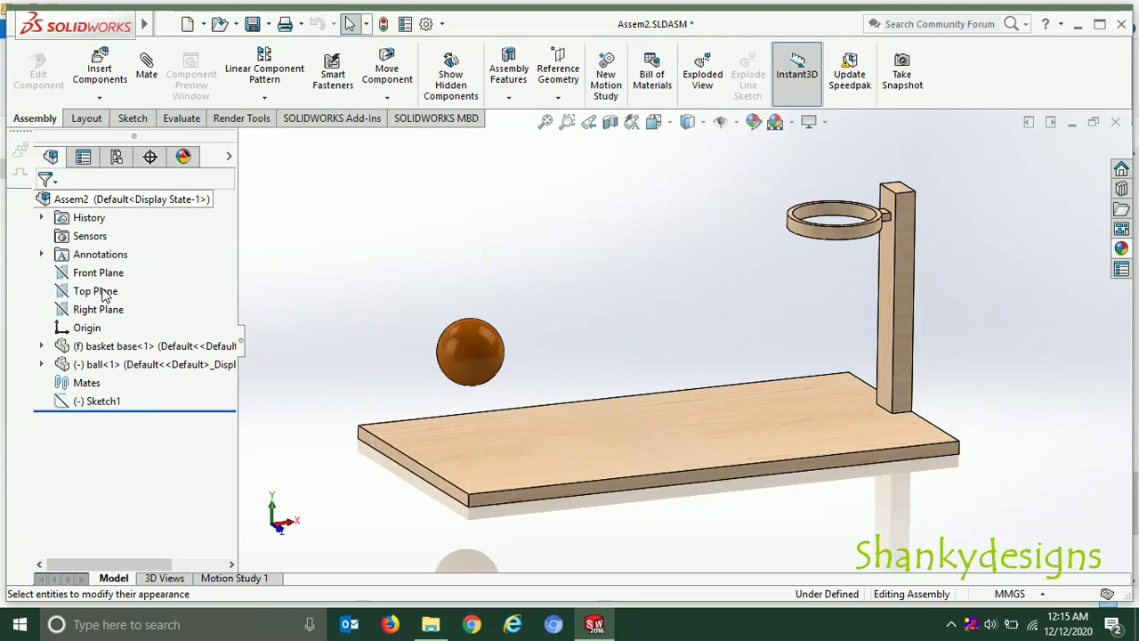
left_click(134, 350)
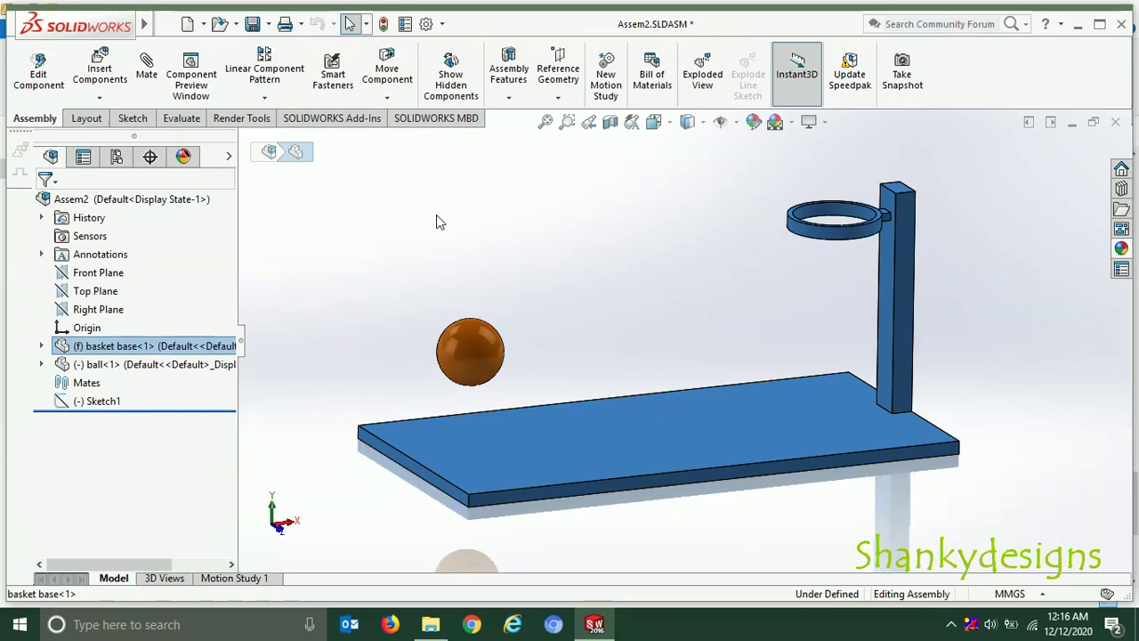
left_click(529, 233)
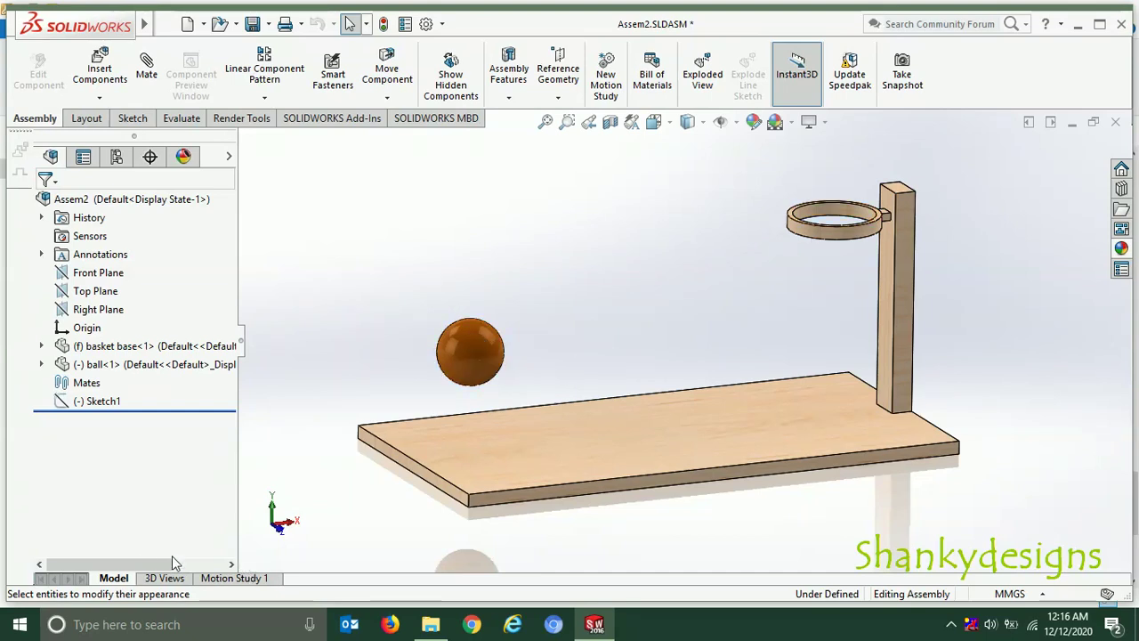
Step: In Motion Study 1, inspect the Solid Body Contact1 entry and open the Contact settings with the basket base selected
left_click(263, 583)
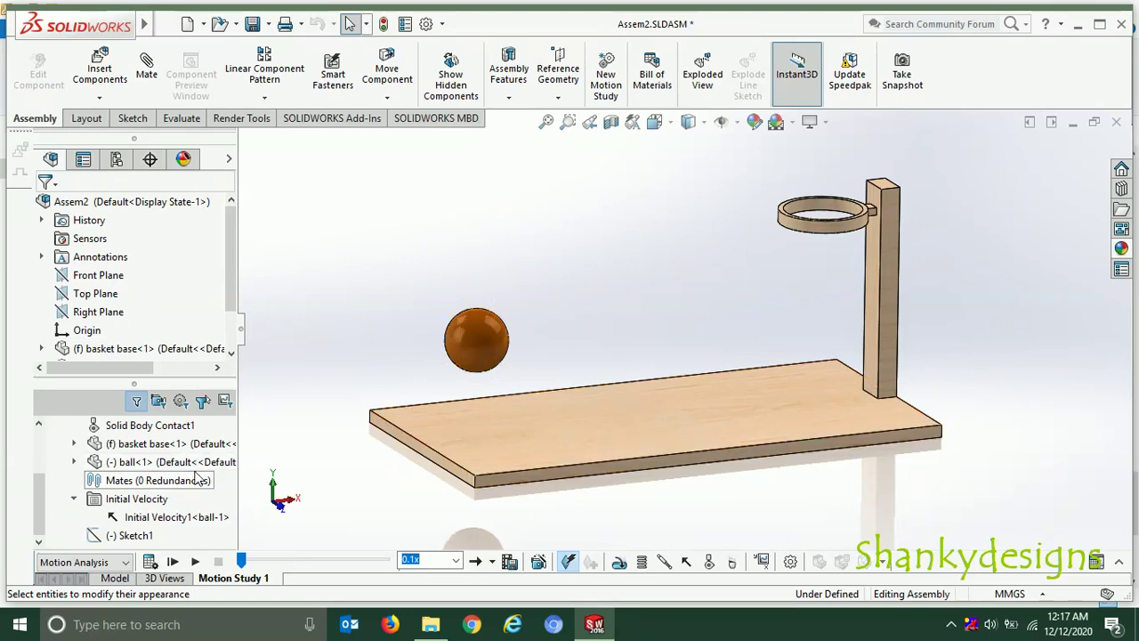
scroll(136, 447, "up", 2)
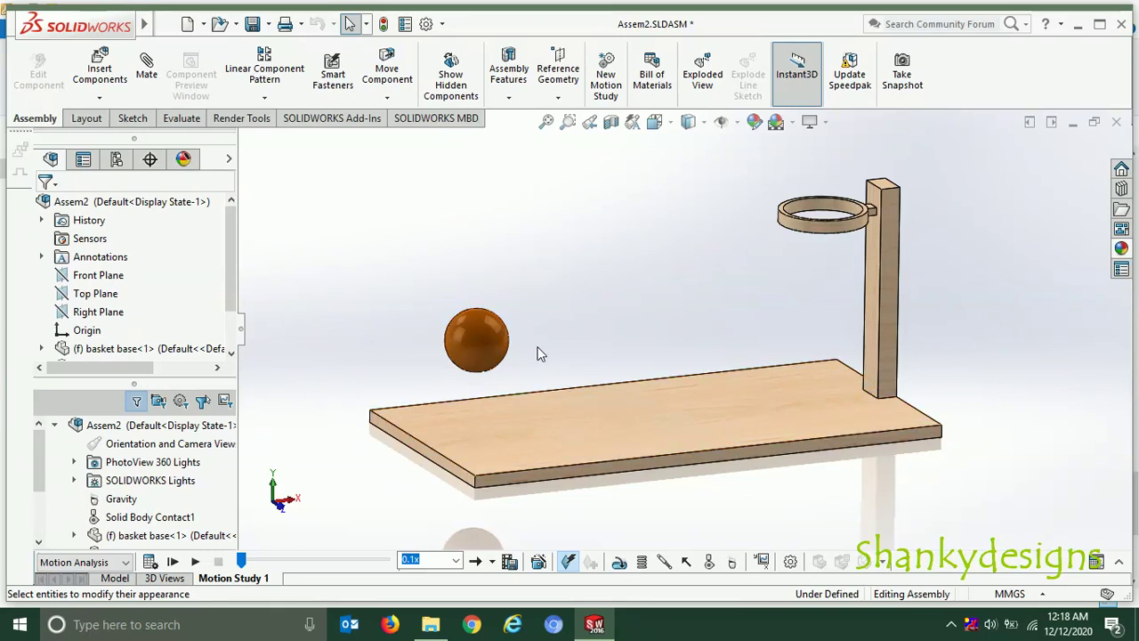
right_click(186, 526)
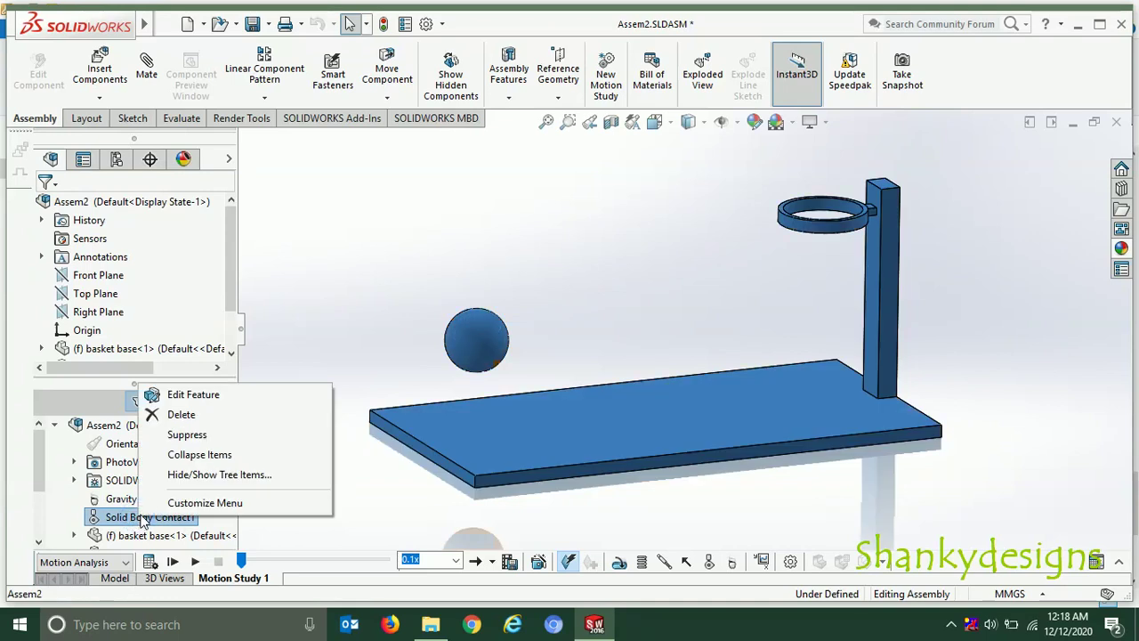
key("Escape")
left_click(170, 535)
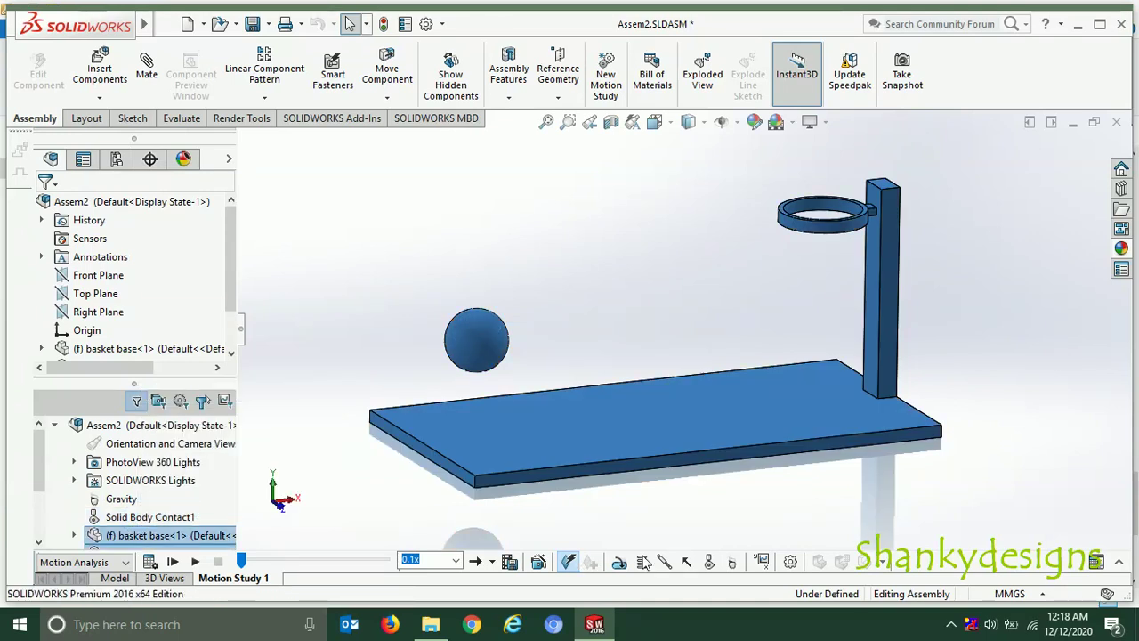
left_click(709, 566)
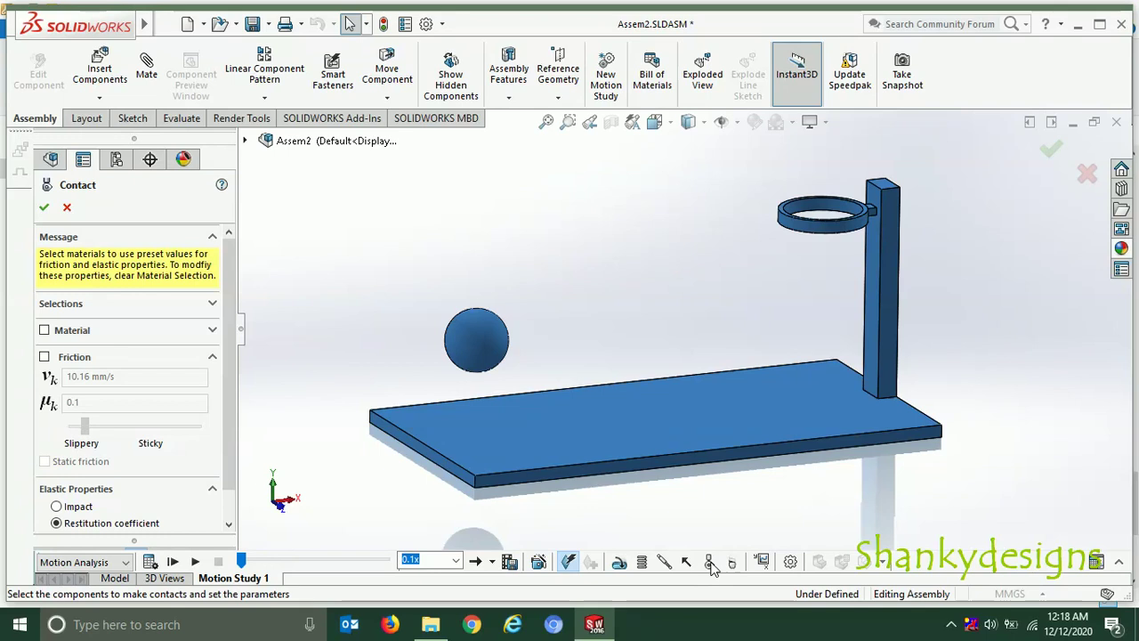
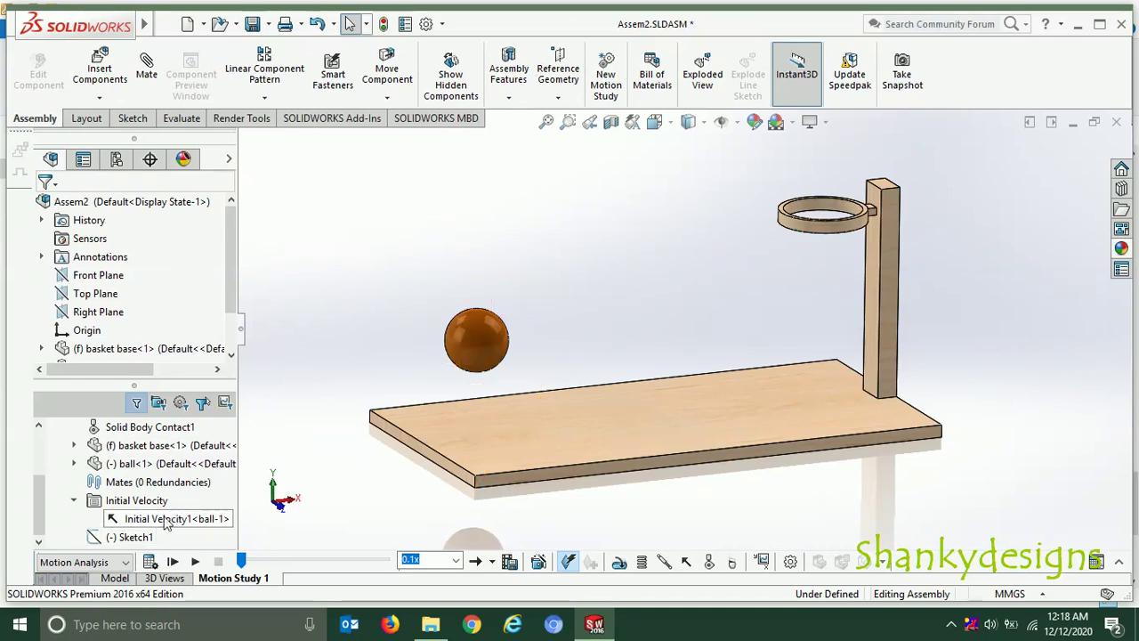
right_click(135, 538)
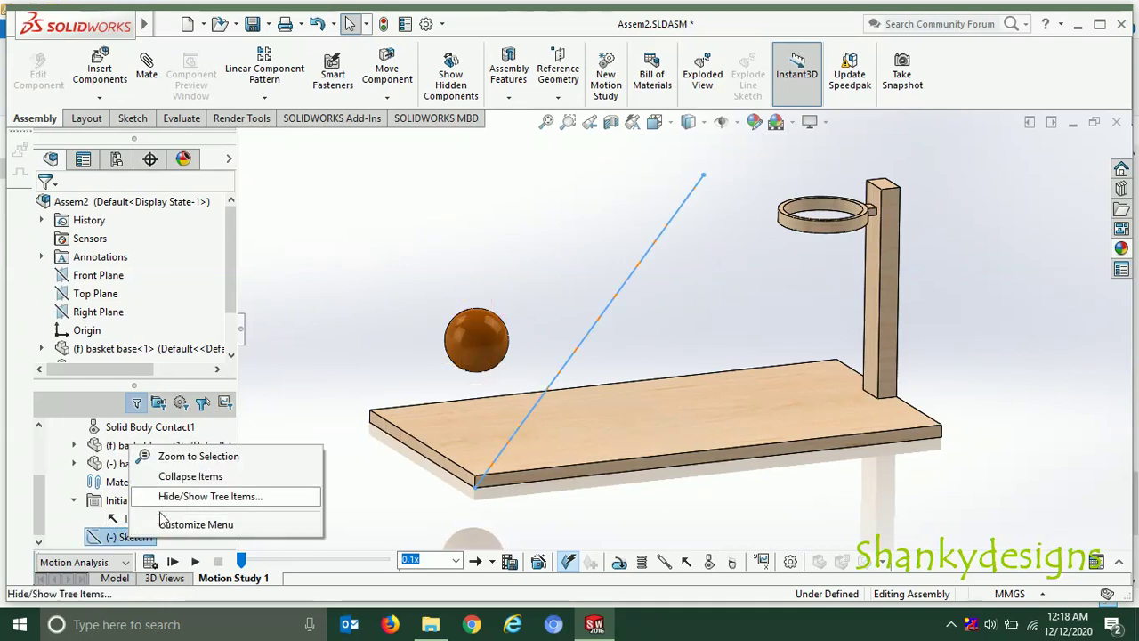
left_click(187, 497)
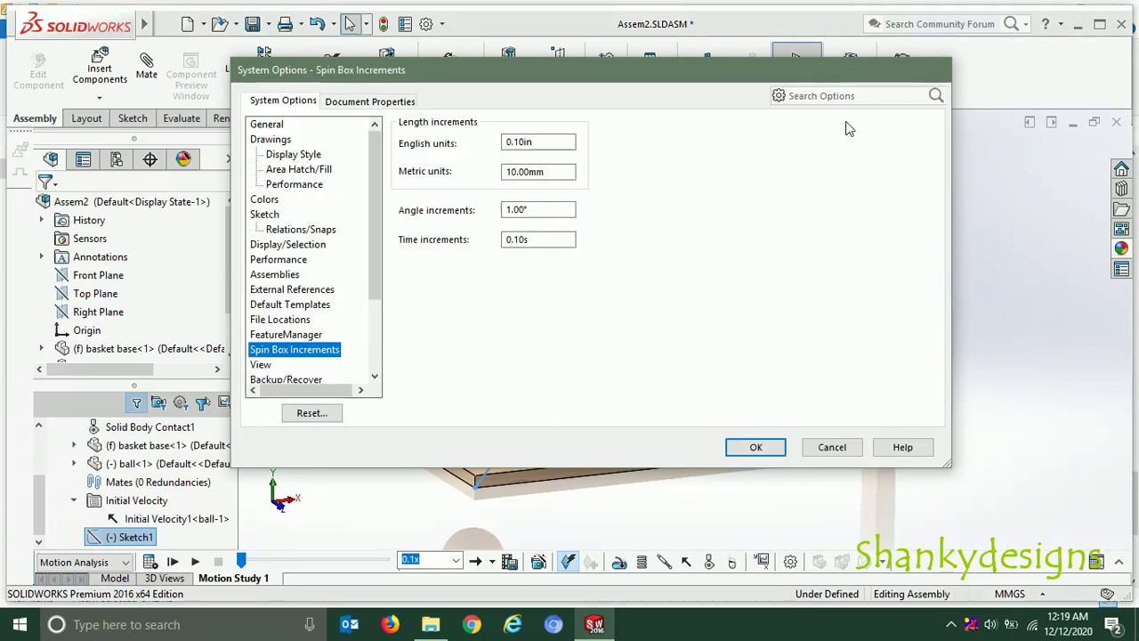
left_click(832, 447)
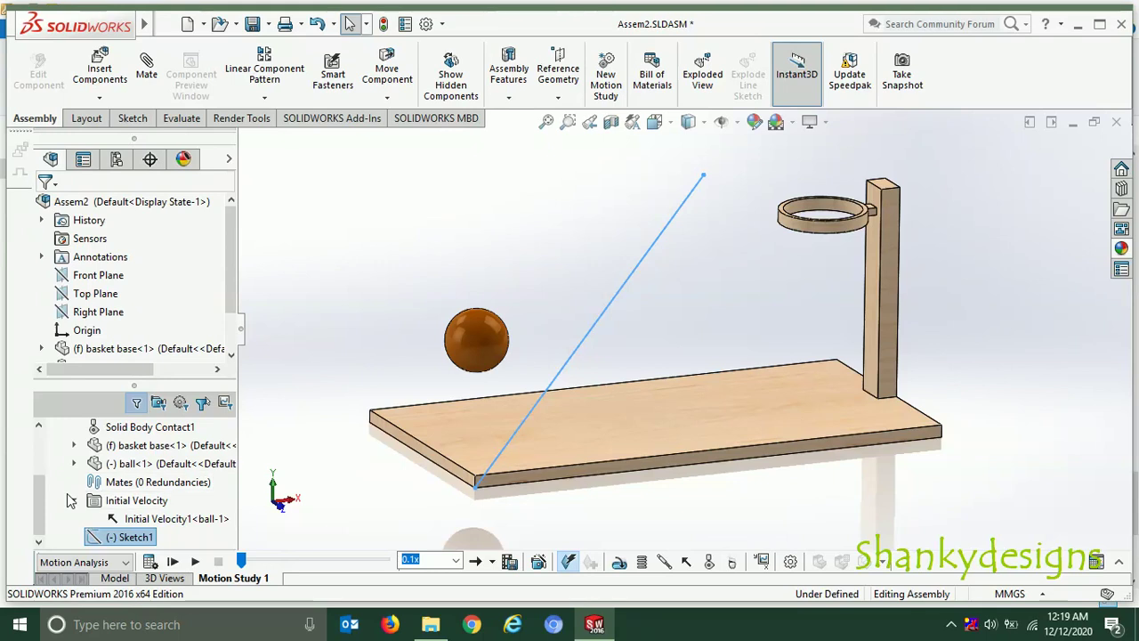
Step: Find the Initial Velocity command for the ball, examine the direction and linear speed defined in Initial Velocity1, and close the definition
left_click(138, 470)
right_click(138, 463)
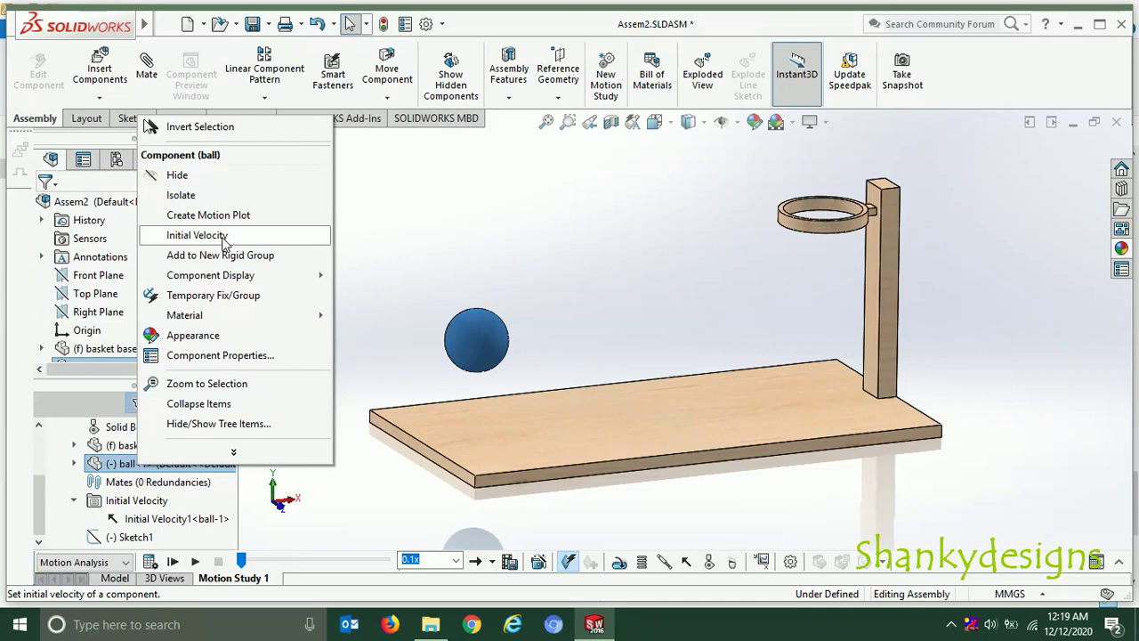
left_click(337, 530)
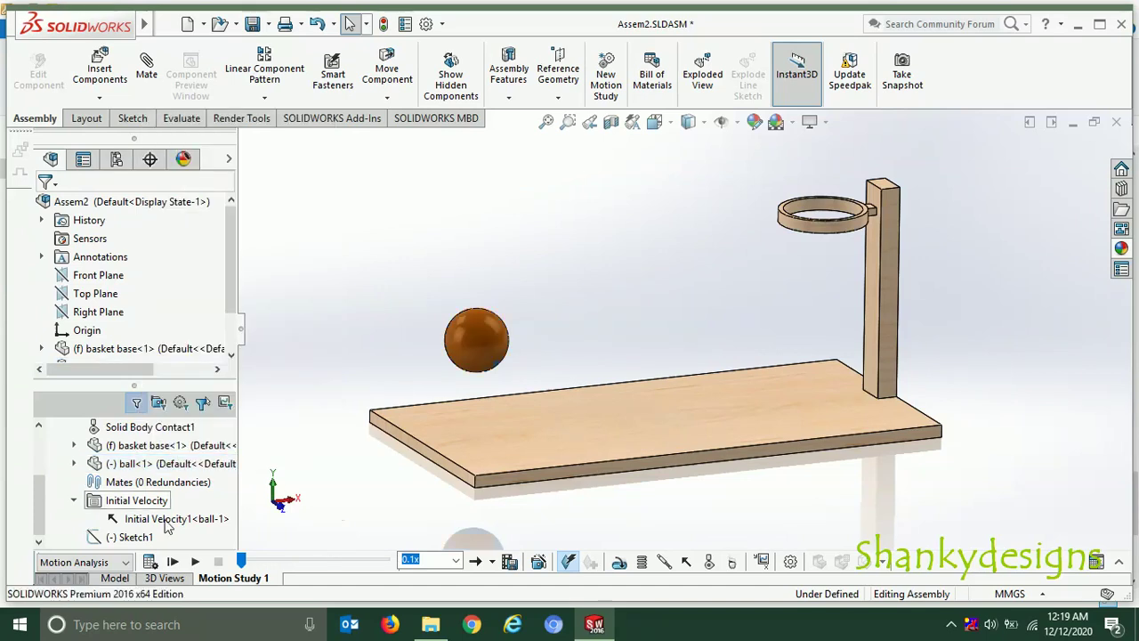
right_click(171, 519)
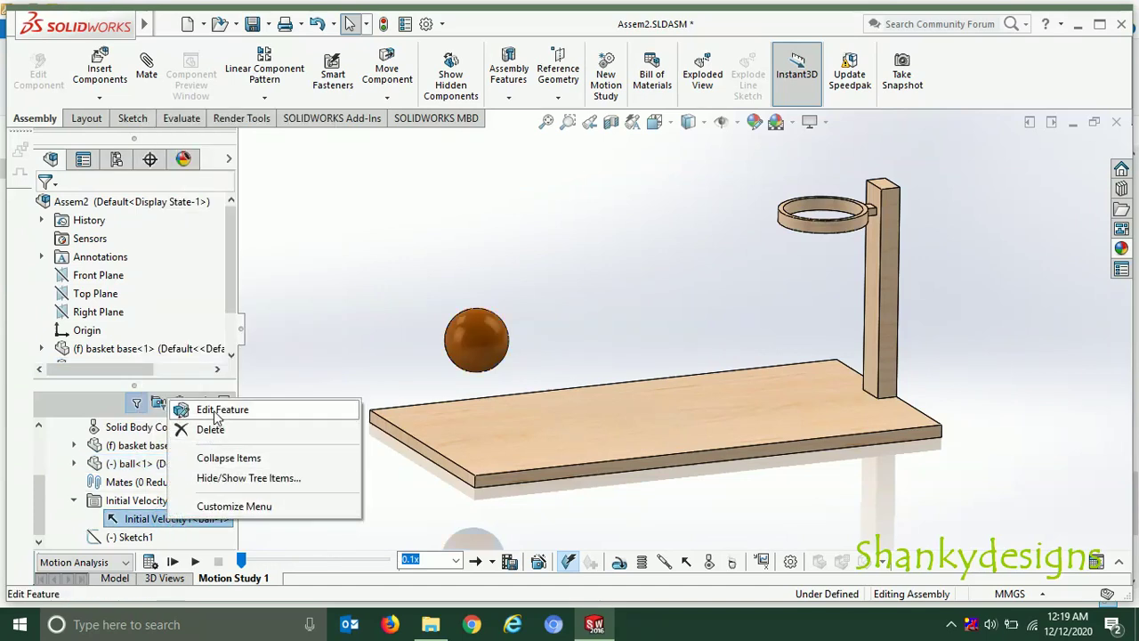
left_click(210, 410)
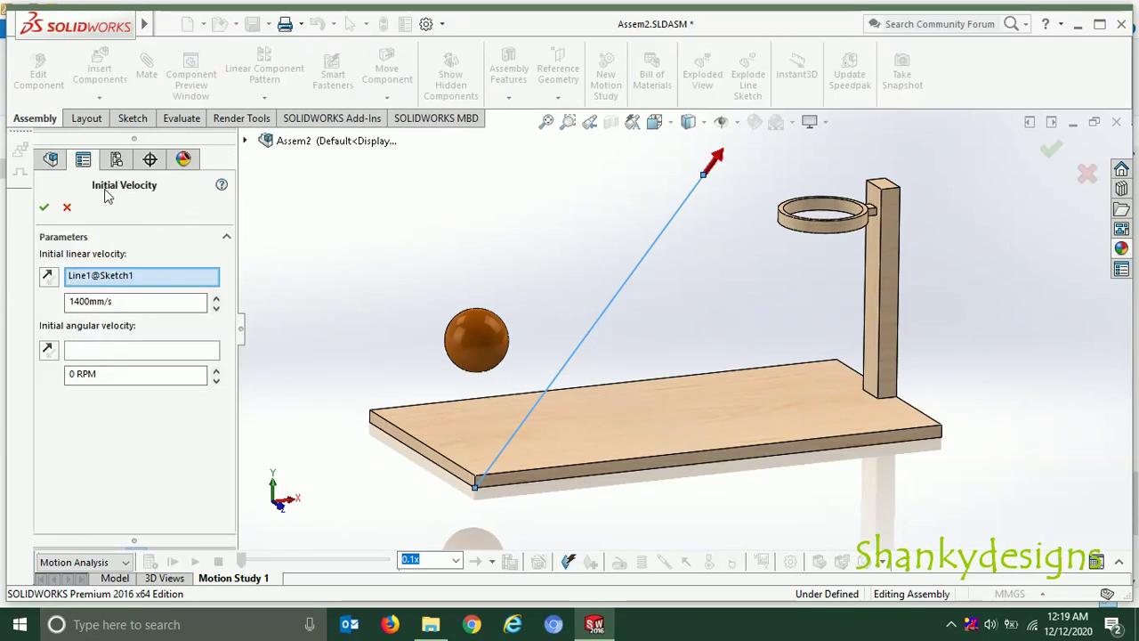
left_click(113, 301)
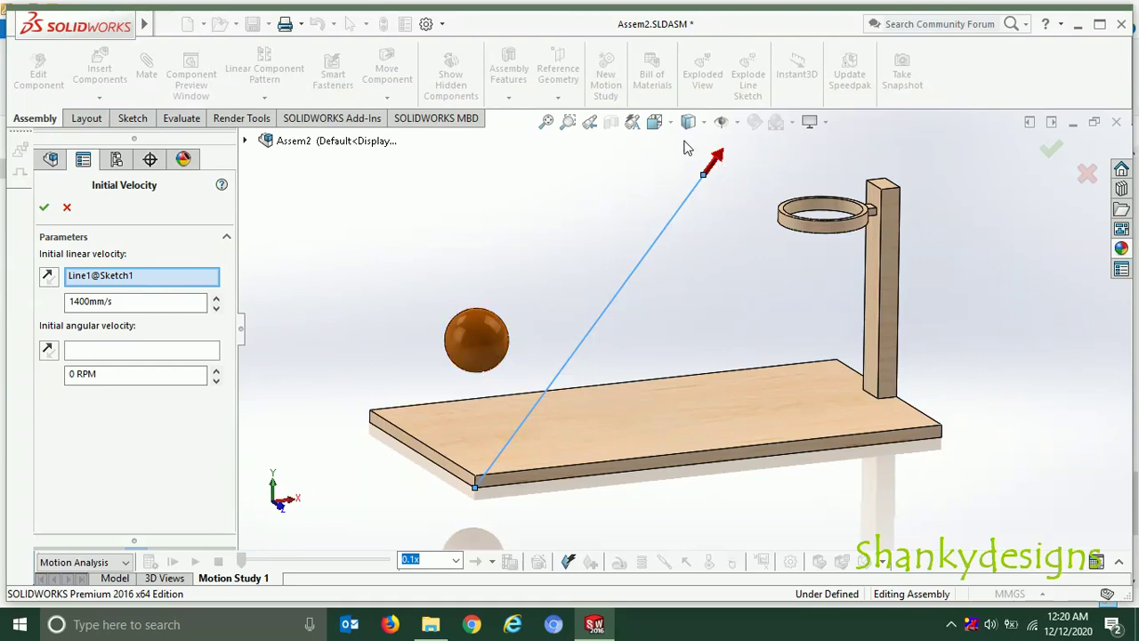
left_click(44, 206)
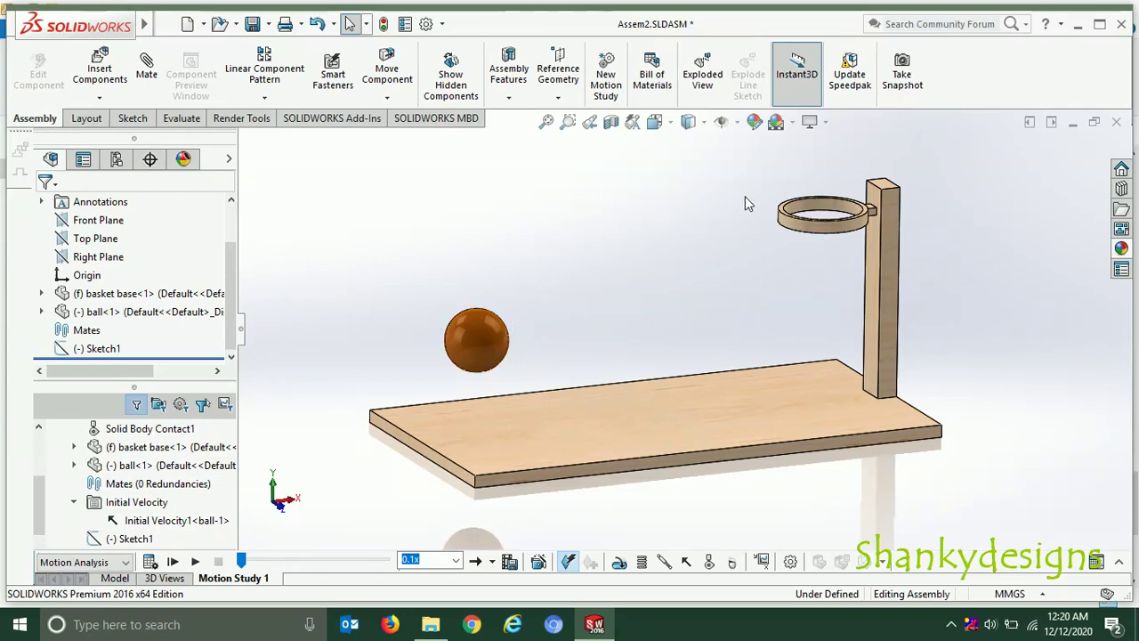
Step: View the available motion study types and play the ball simulation, stopping it once the ball is on the base
left_click(127, 562)
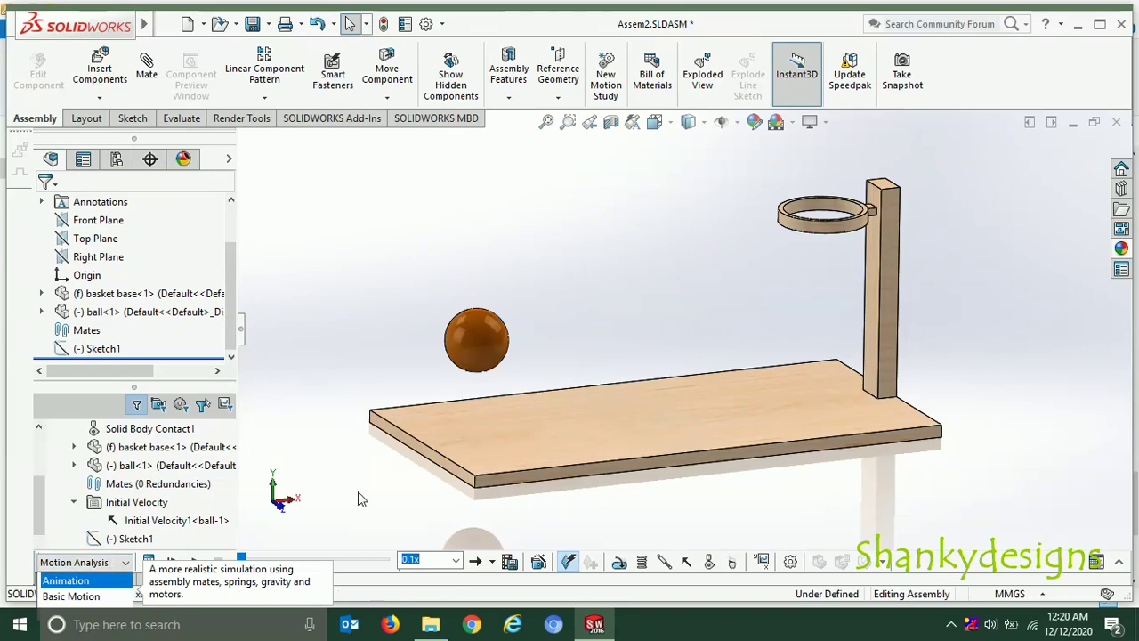
left_click(387, 493)
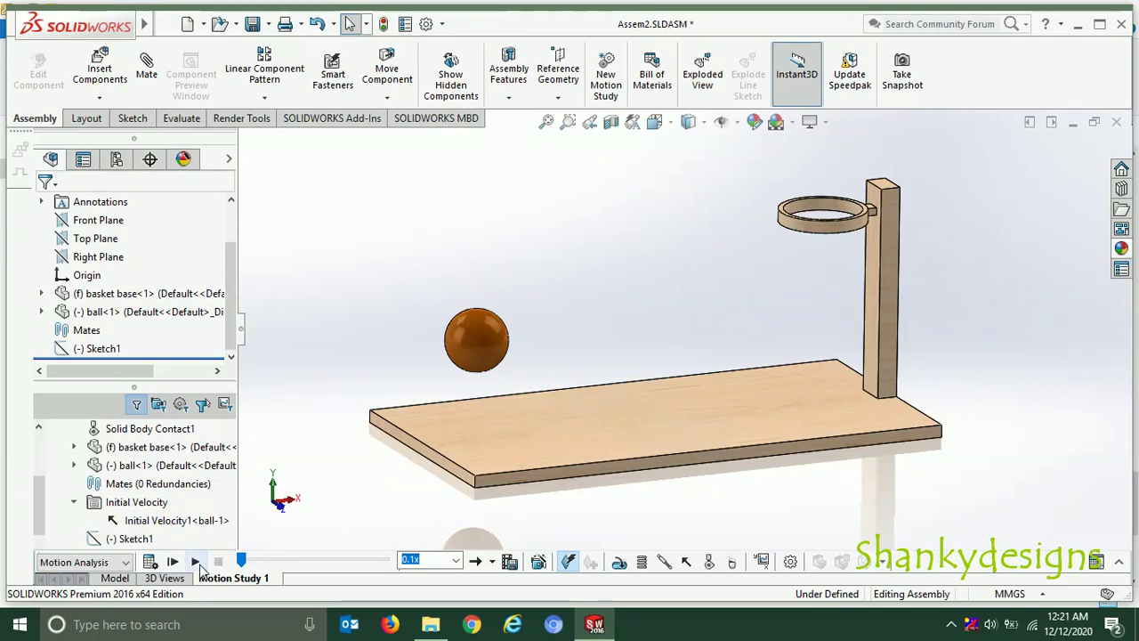
left_click(195, 561)
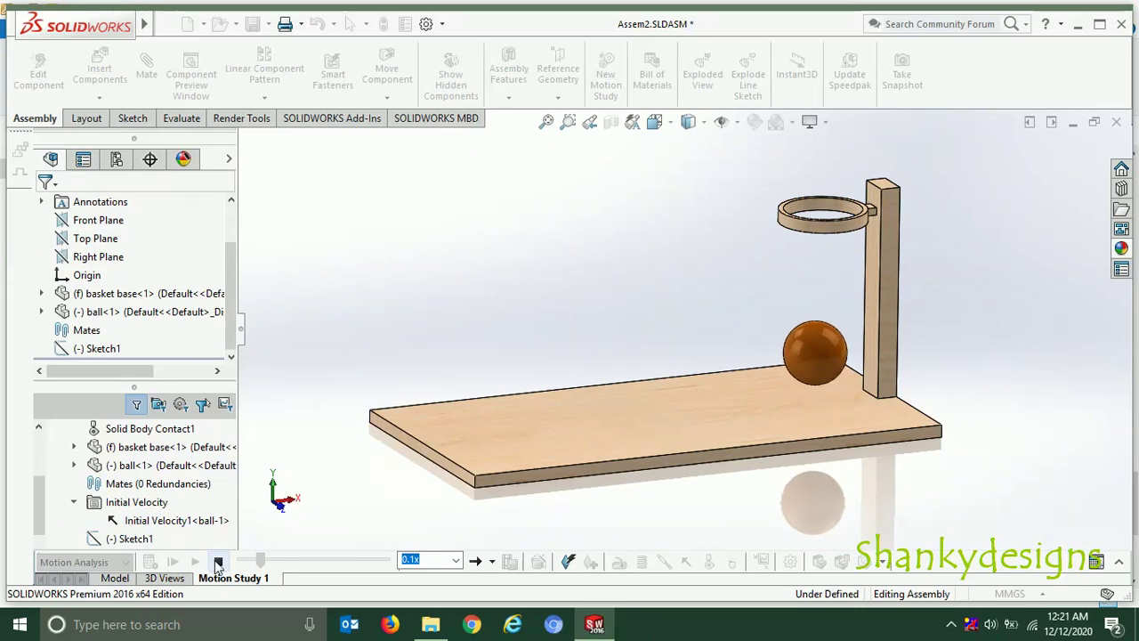
left_click(218, 562)
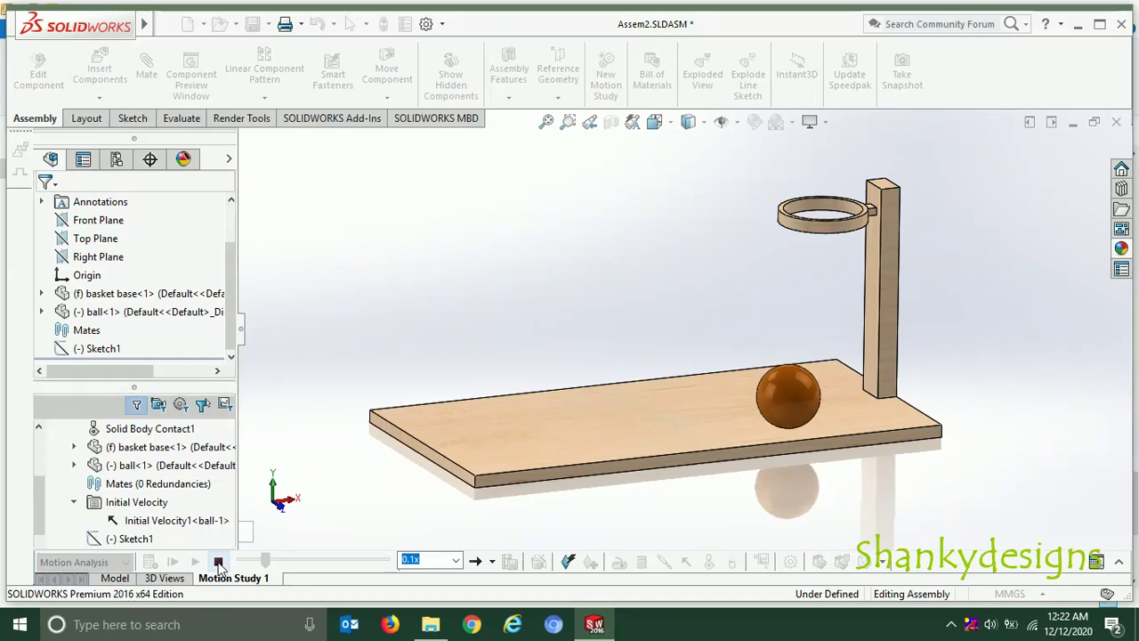
left_click(218, 562)
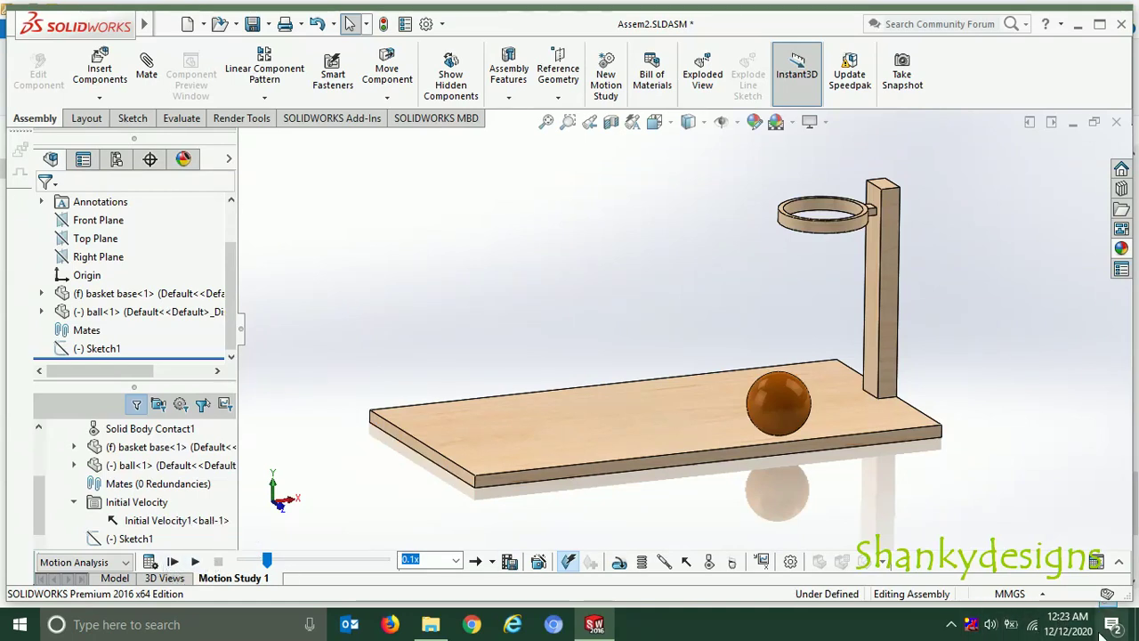
left_click(950, 626)
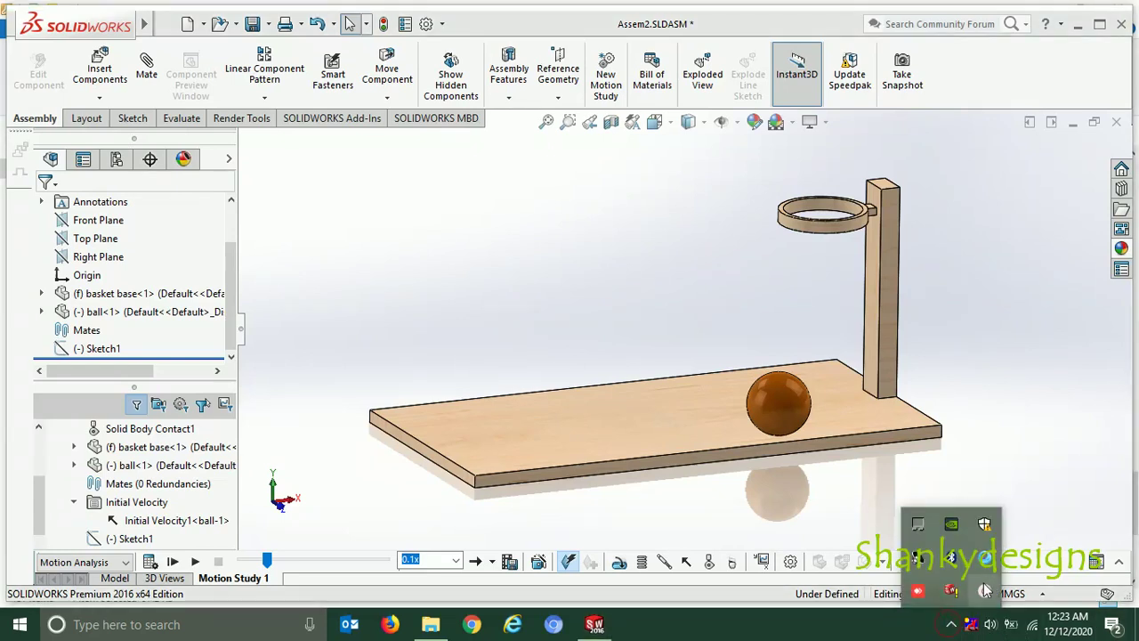